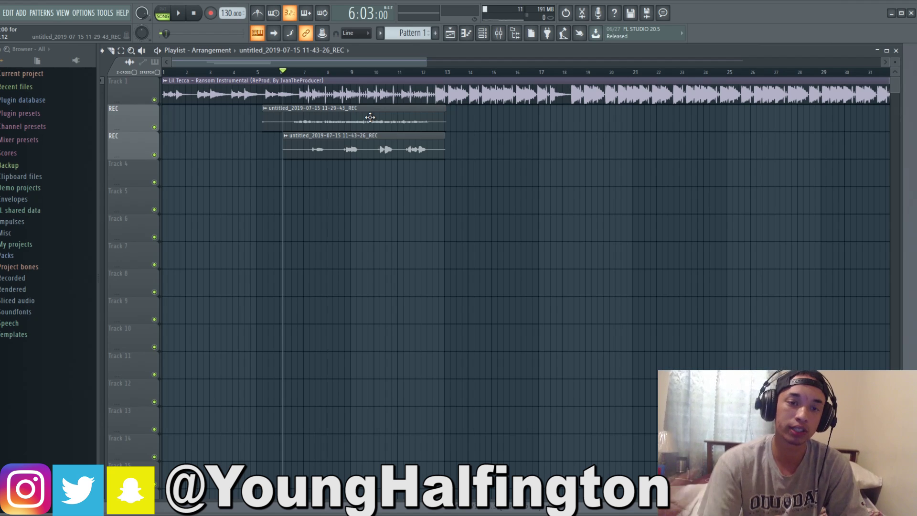
Play the two recorded vocal takes over the instrumental, and open the mixer maximized.
{"action": "left_click", "coordinate": [182, 14]}
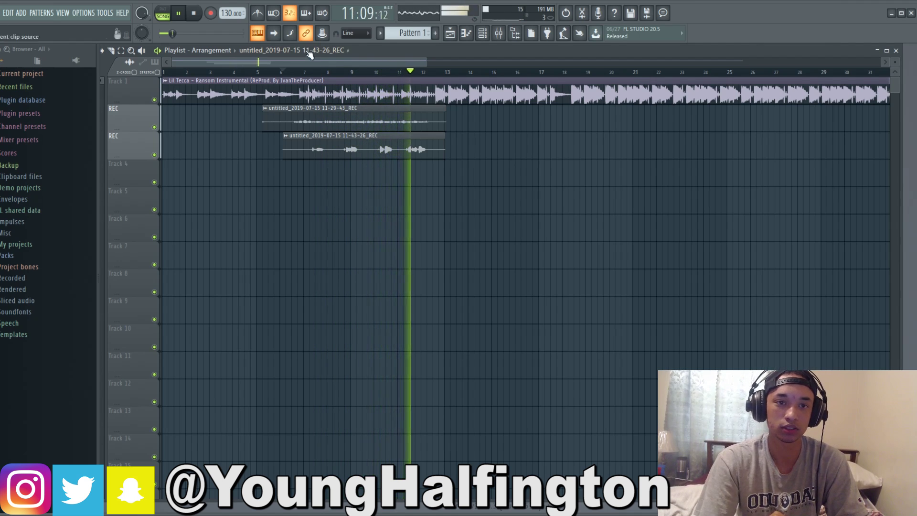
{"action": "left_click", "coordinate": [194, 13]}
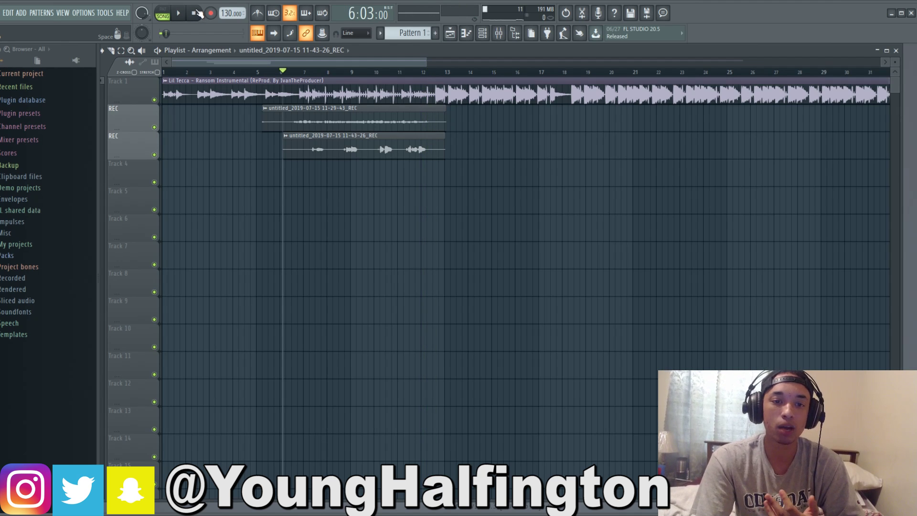
{"action": "left_click", "coordinate": [500, 34]}
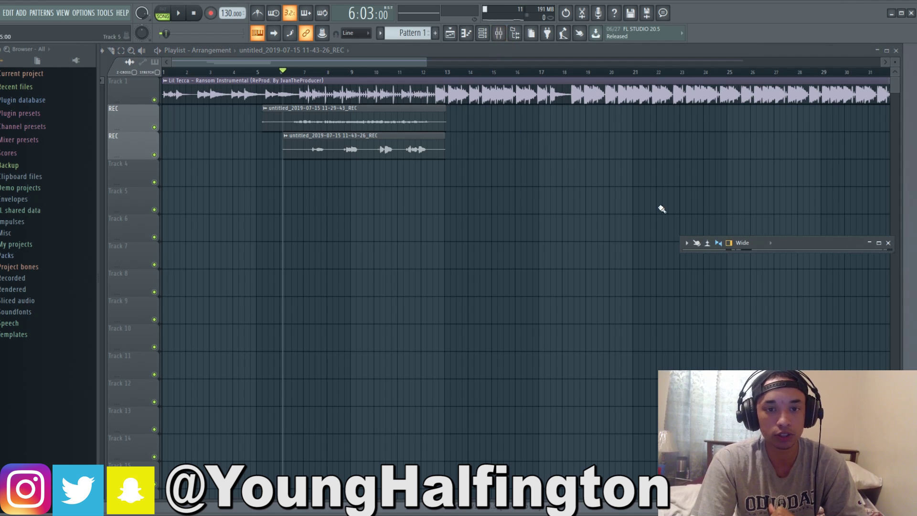
{"action": "left_click", "coordinate": [879, 244]}
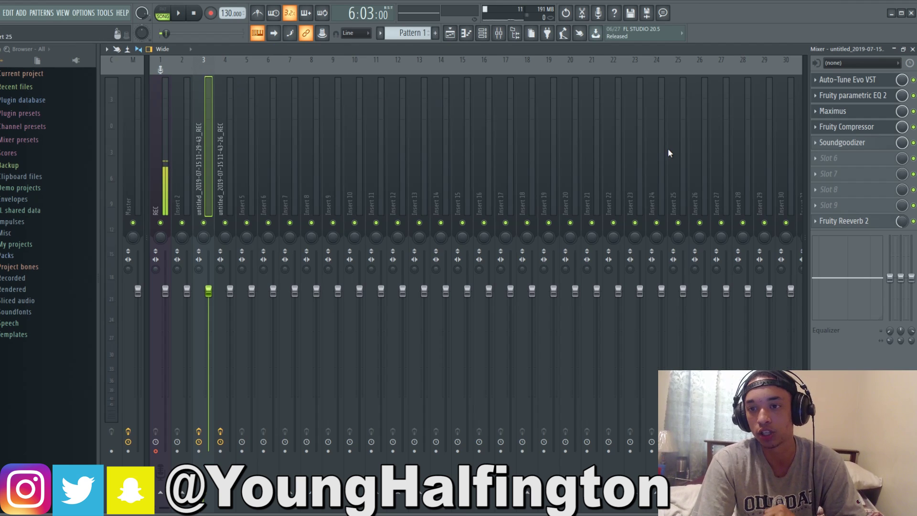
Inspect Auto-Tune Evo on the first vocal, and try a band 7 high-shelf boost in Fruity parametric EQ 2 before returning it to flat.
{"action": "left_click", "coordinate": [855, 81]}
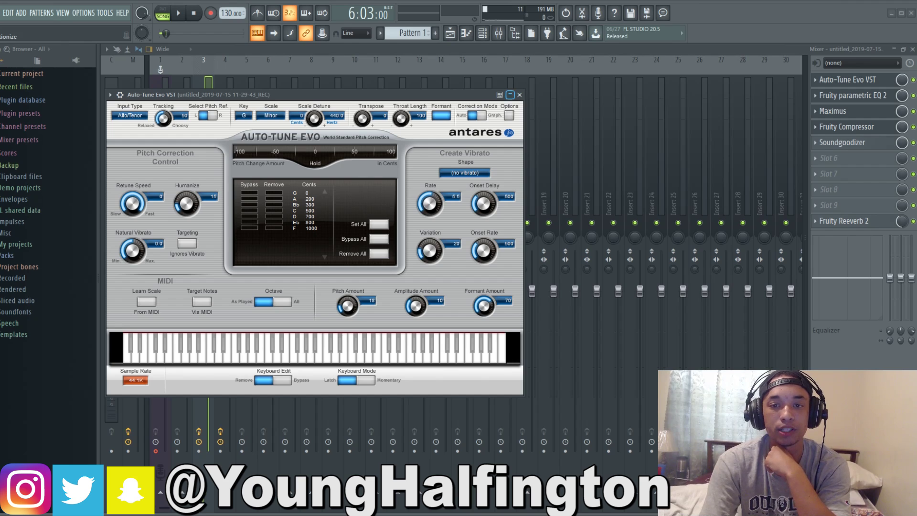
{"action": "left_click", "coordinate": [850, 95]}
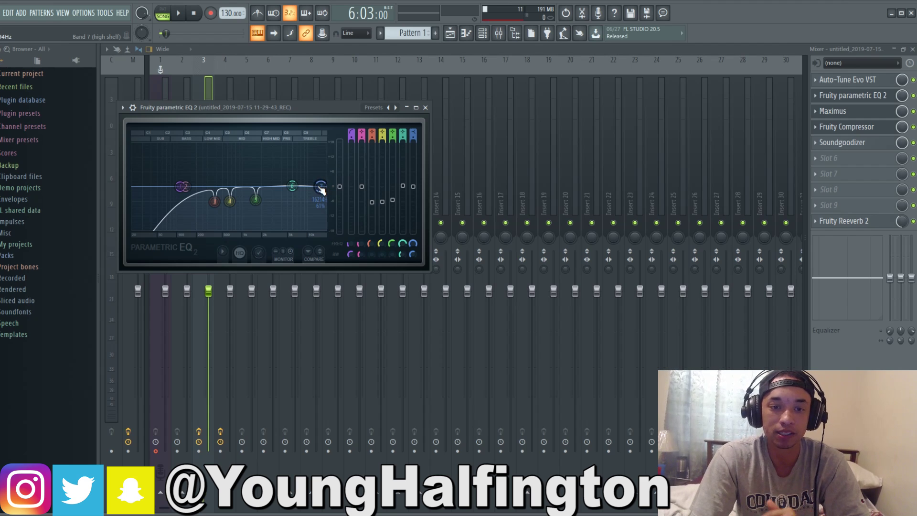
{"action": "left_click_drag", "start_coordinate": [321, 187], "coordinate": [317, 168]}
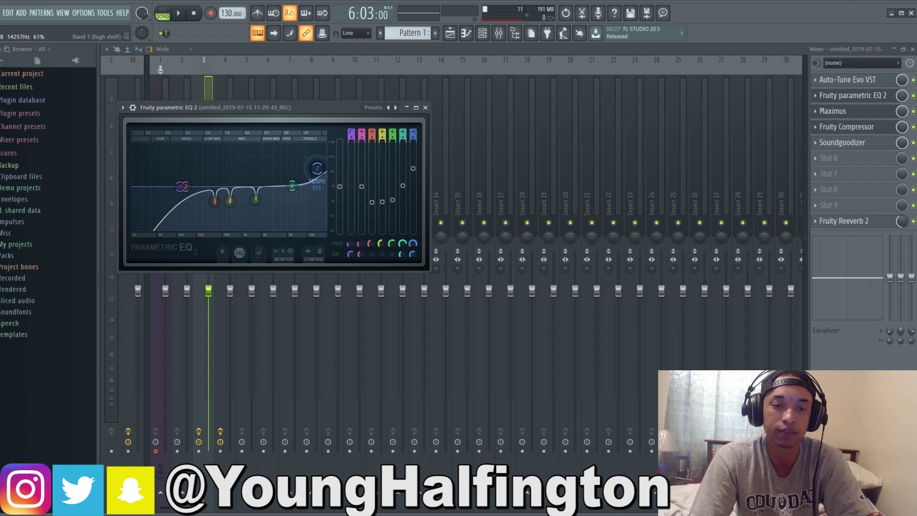
{"action": "mouse_move", "coordinate": [317, 168]}
{"action": "left_mouse_down"}
{"action": "mouse_move", "coordinate": [288, 175]}
{"action": "mouse_move", "coordinate": [287, 187]}
{"action": "mouse_move", "coordinate": [317, 175]}
{"action": "mouse_move", "coordinate": [317, 186]}
{"action": "left_mouse_up"}
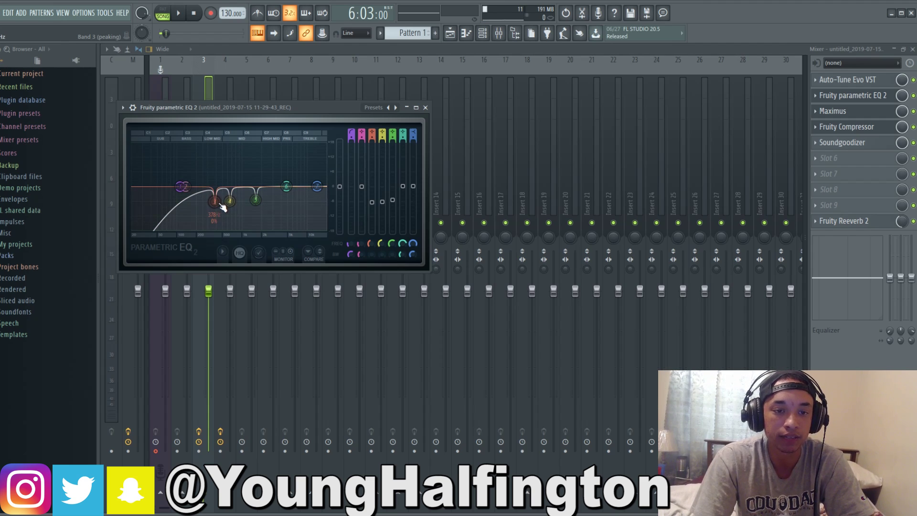
Raise the EQ's band 3 to a sharp peak, audition it during playback, and pull the band back down into a narrow cut.
{"action": "left_click_drag", "start_coordinate": [214, 201], "coordinate": [219, 145]}
{"action": "left_click", "coordinate": [178, 14]}
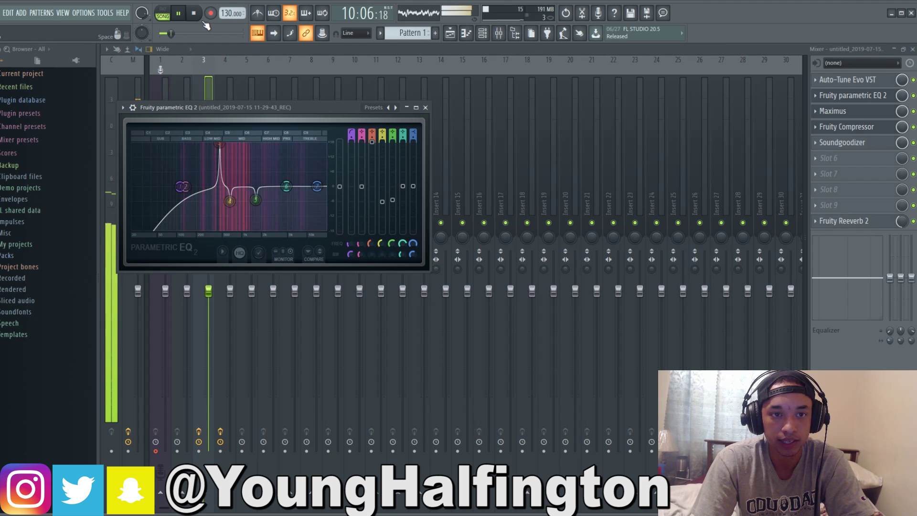
{"action": "key", "text": "space"}
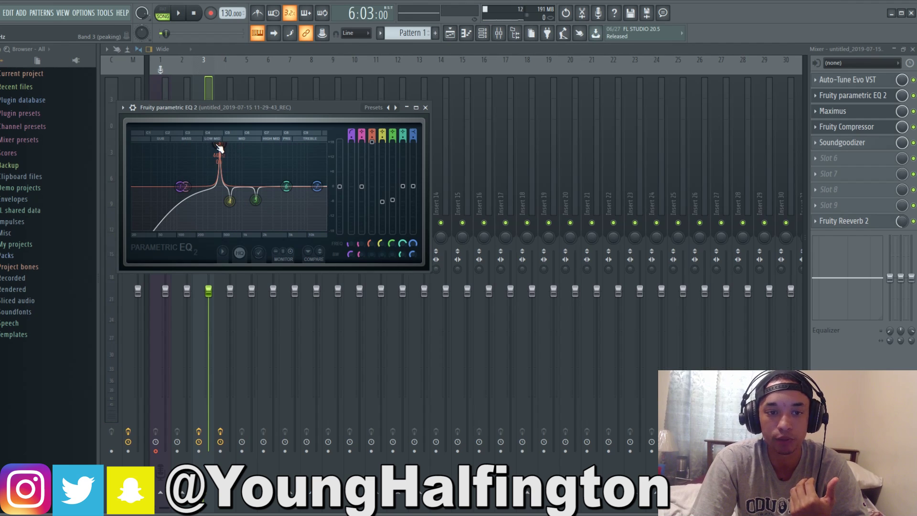
{"action": "left_click_drag", "start_coordinate": [217, 146], "coordinate": [215, 205]}
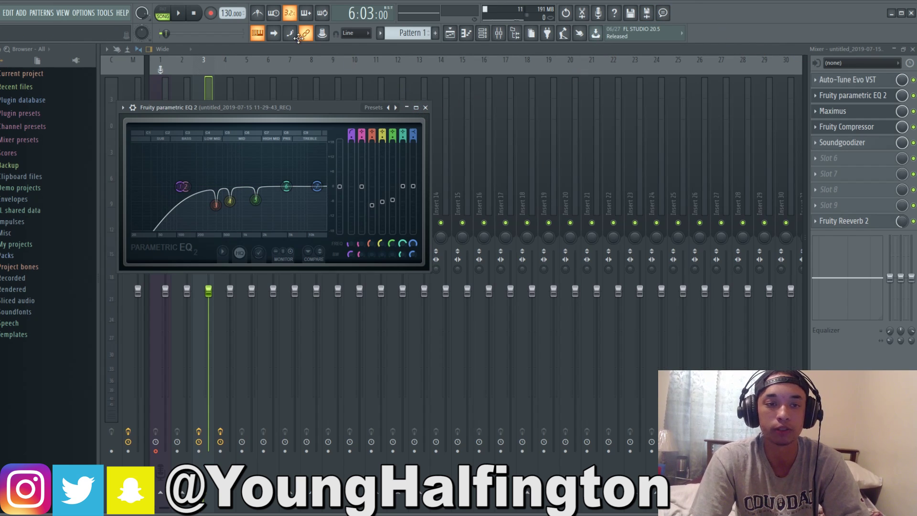
Close the EQ and examine the Maximus, Fruity Compressor and Soundgoodizer settings on the first vocal.
{"action": "left_click", "coordinate": [424, 107]}
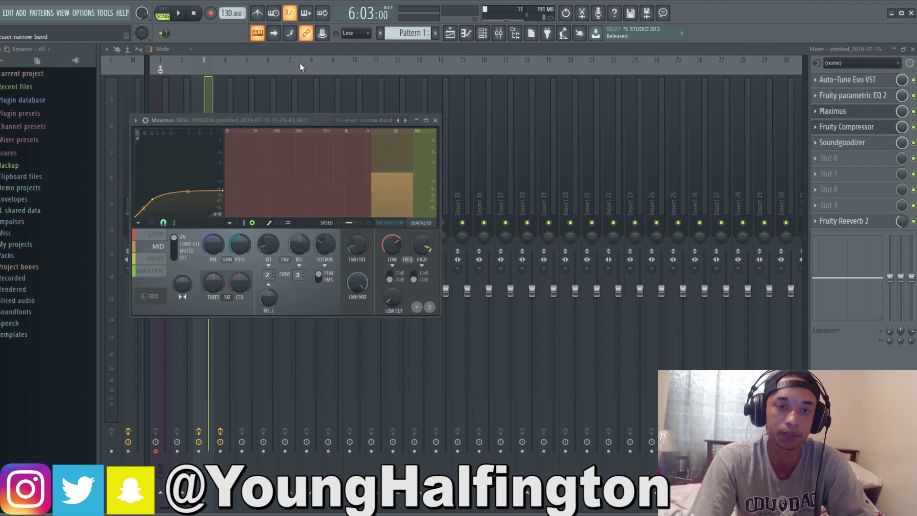
{"action": "left_click", "coordinate": [844, 128]}
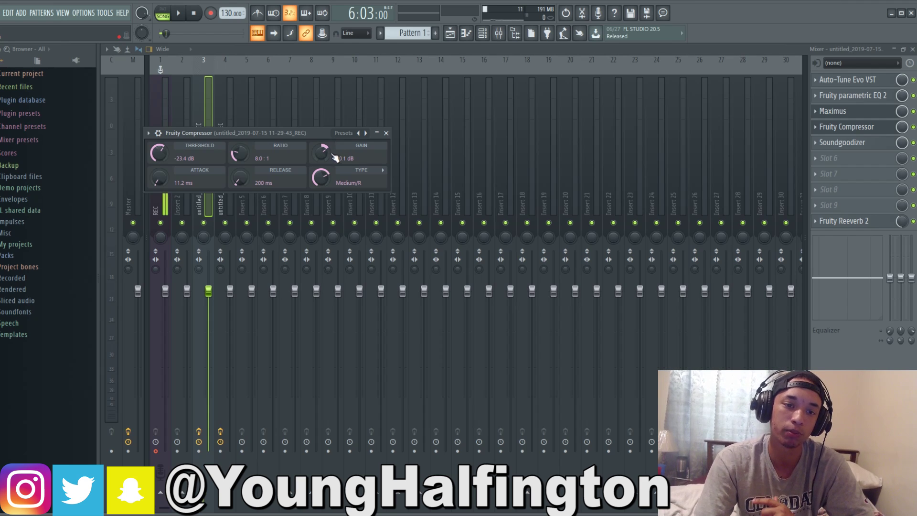
{"action": "left_click", "coordinate": [377, 133]}
{"action": "left_click", "coordinate": [849, 143]}
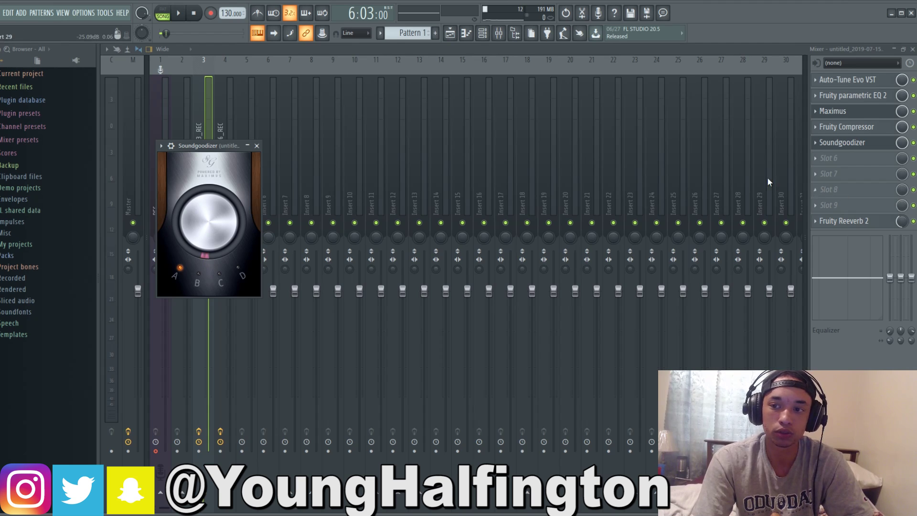
Bypass every effect on the first vocal except Fruity Compressor, and play the section to hear the compressor alone.
{"action": "left_click", "coordinate": [913, 96]}
{"action": "left_click", "coordinate": [914, 79]}
{"action": "left_click", "coordinate": [913, 111]}
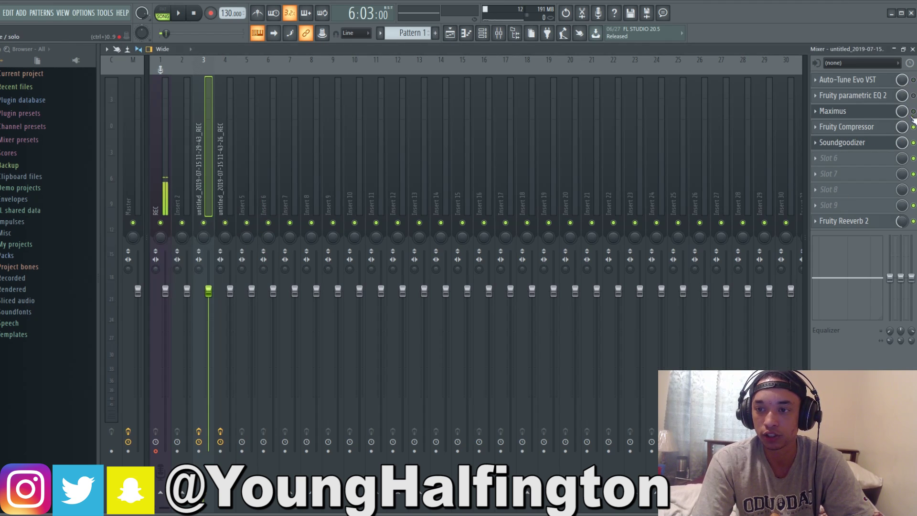
{"action": "left_click", "coordinate": [913, 158]}
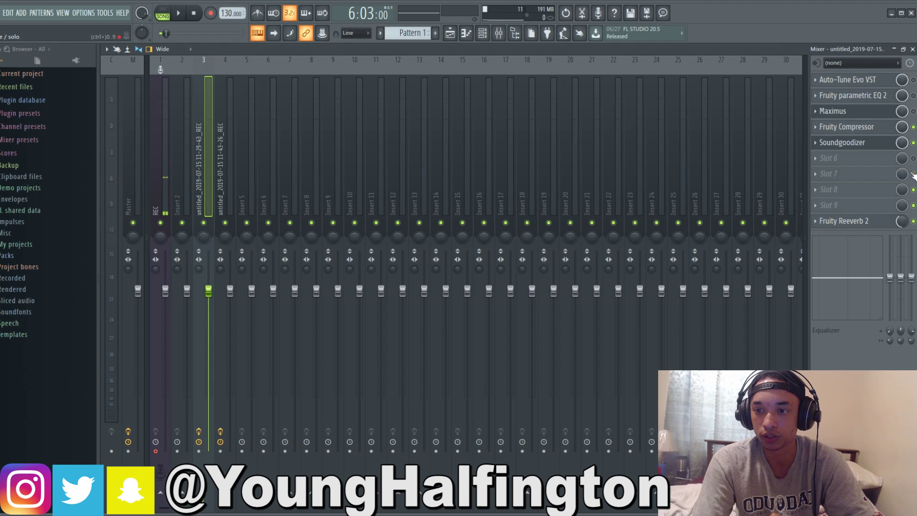
{"action": "left_click", "coordinate": [913, 158]}
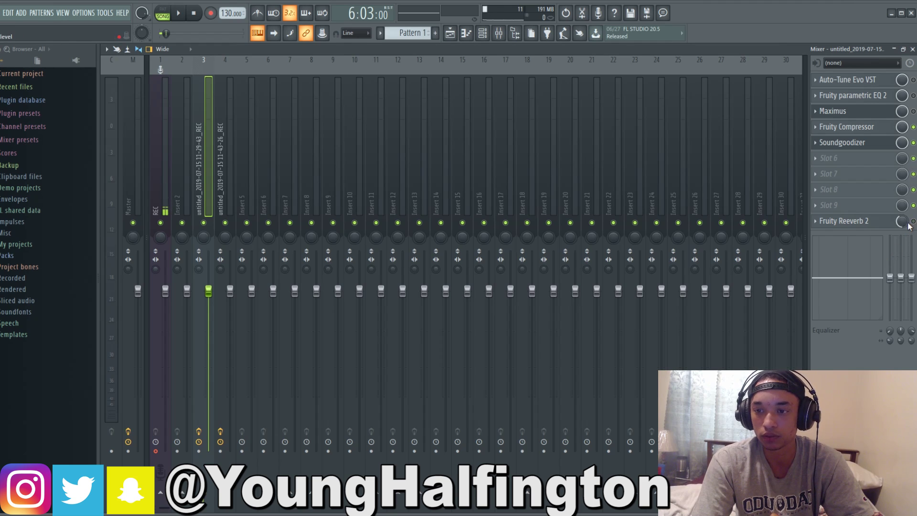
{"action": "left_click", "coordinate": [913, 143]}
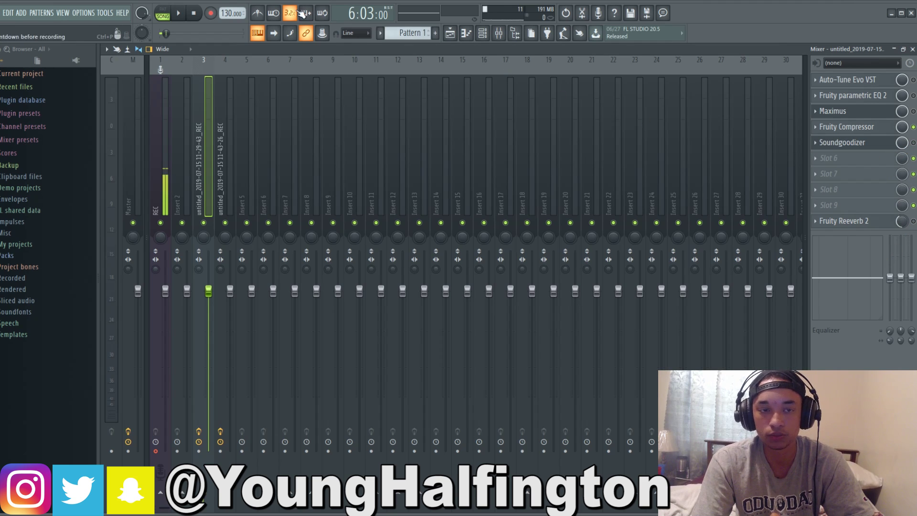
{"action": "key", "text": "space"}
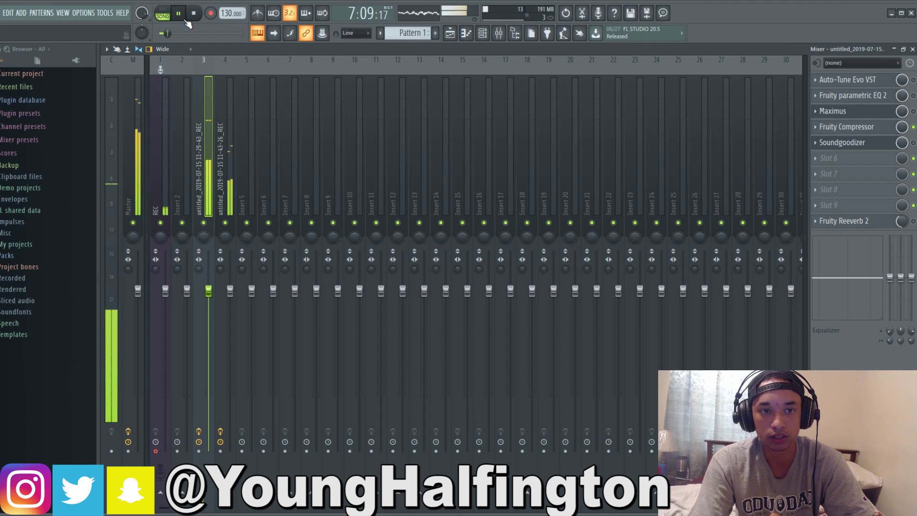
{"action": "left_click", "coordinate": [194, 14]}
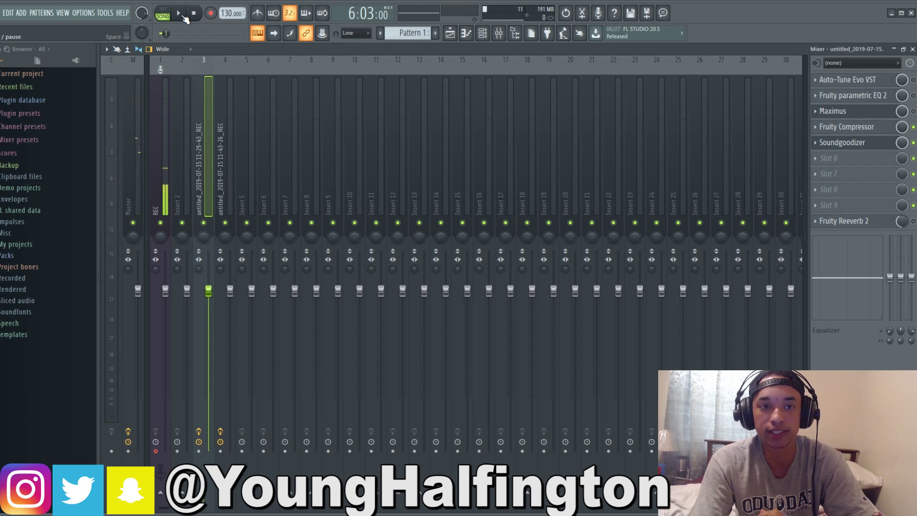
Re-enable Soundgoodizer on the first vocal and play the section again with it.
{"action": "left_click", "coordinate": [842, 142]}
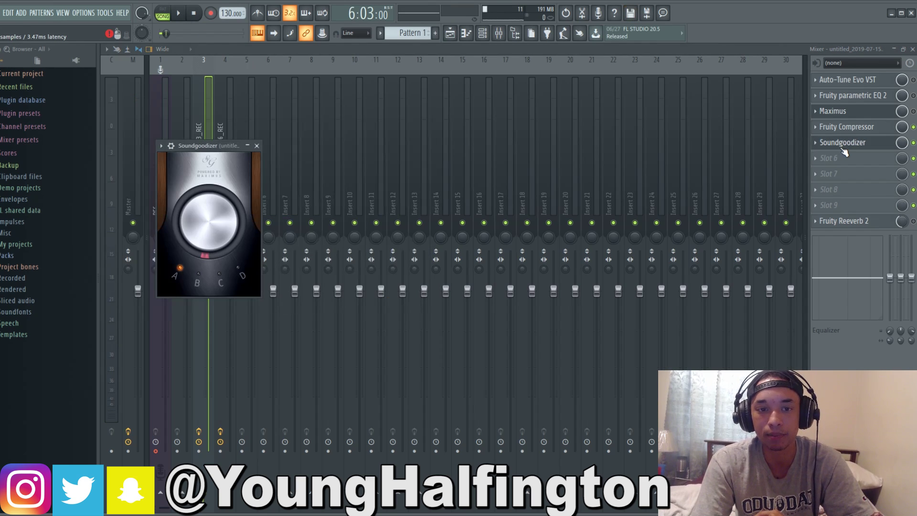
{"action": "left_click", "coordinate": [179, 13]}
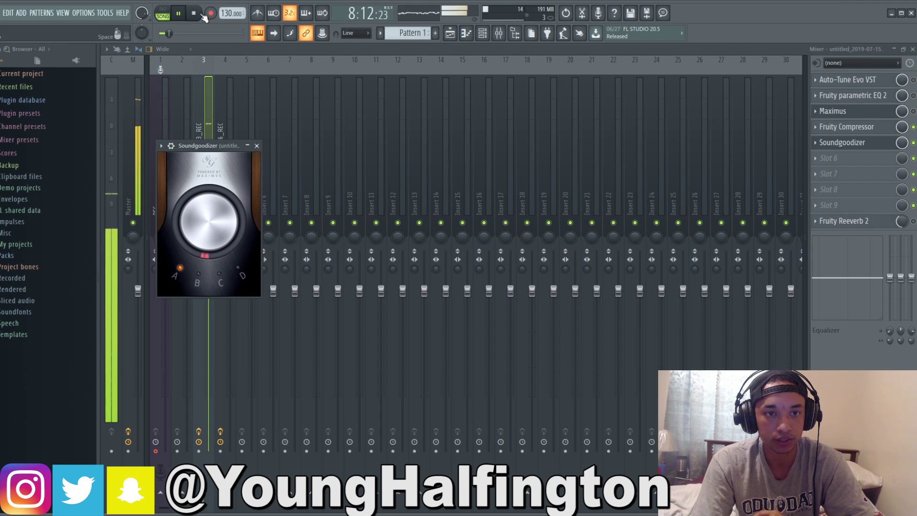
{"action": "left_click", "coordinate": [198, 15]}
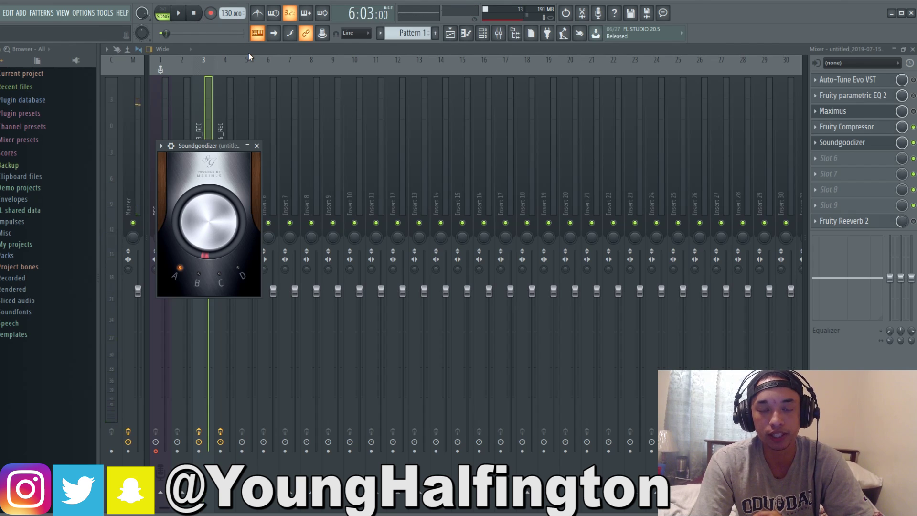
Close Soundgoodizer, re-enable Auto-Tune Evo, Fruity parametric EQ 2 and Maximus on the first vocal, and view Maximus.
{"action": "key", "text": "Escape"}
{"action": "left_click", "coordinate": [914, 95]}
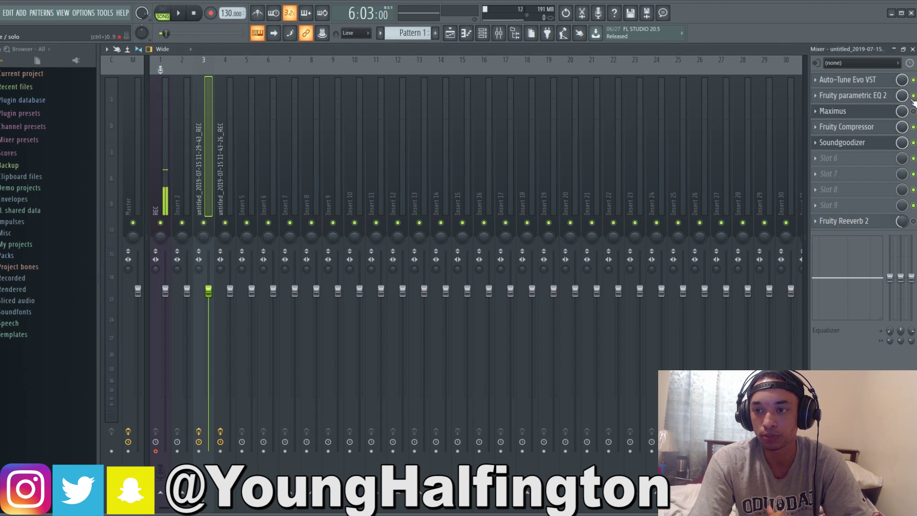
{"action": "left_click", "coordinate": [841, 111]}
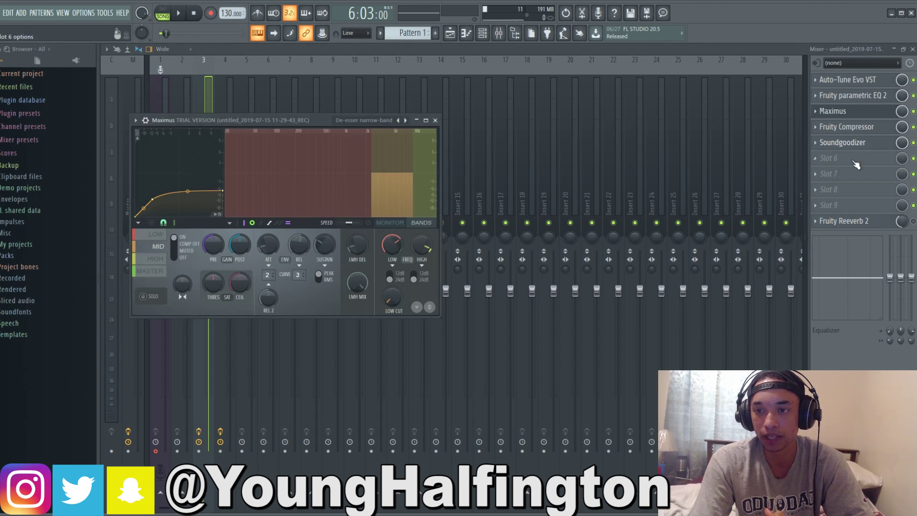
Review the Soundgoodizer and Fruity Reeverb 2 settings on the first vocal with the reverb switched back on.
{"action": "left_click", "coordinate": [859, 143]}
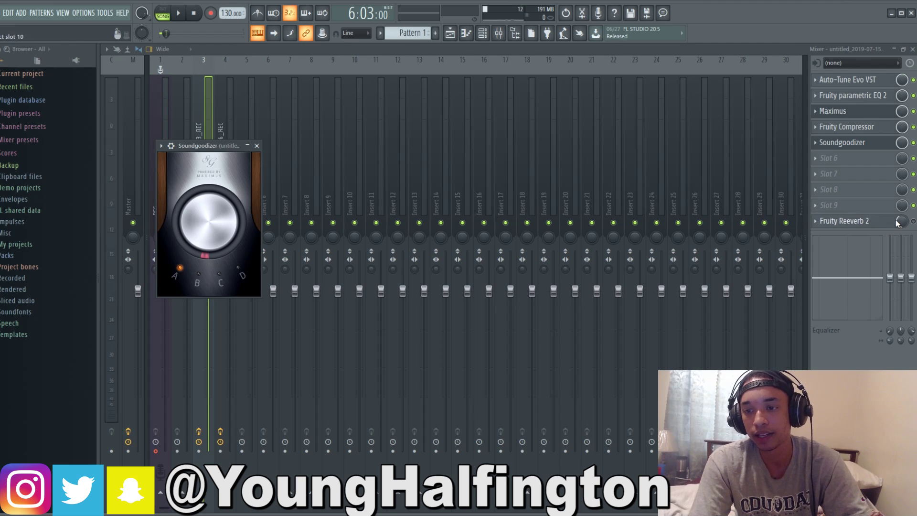
{"action": "left_click", "coordinate": [886, 230]}
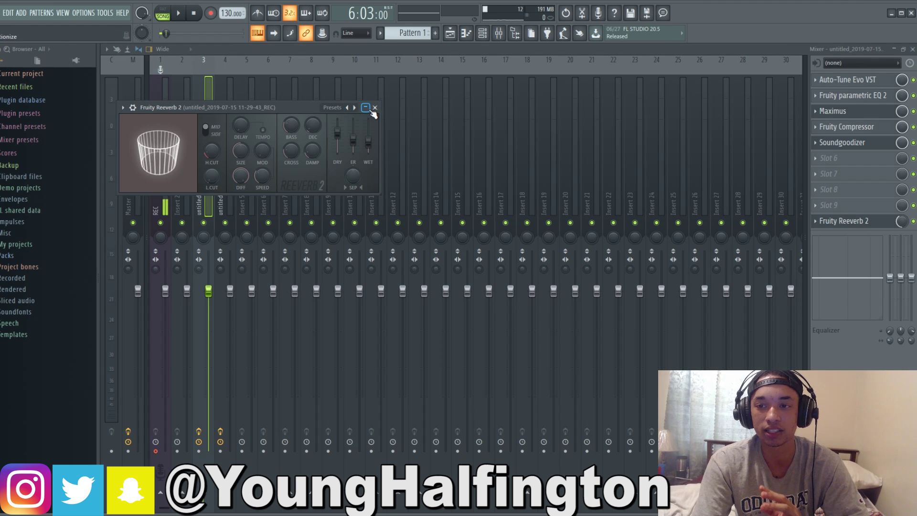
{"action": "key", "text": "Escape"}
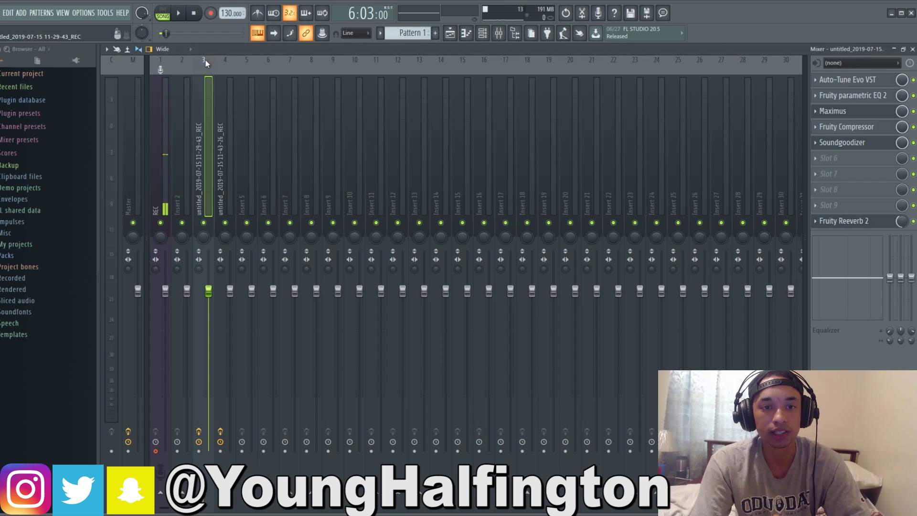
Select the second vocal's mixer track and examine its Auto-Tune Evo and Fruity parametric EQ 2 settings.
{"action": "left_click", "coordinate": [225, 61]}
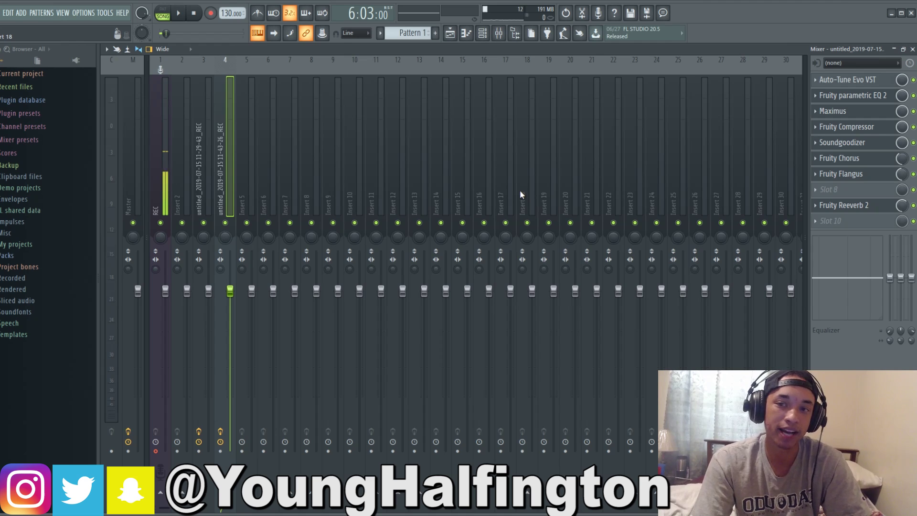
{"action": "left_click", "coordinate": [850, 80]}
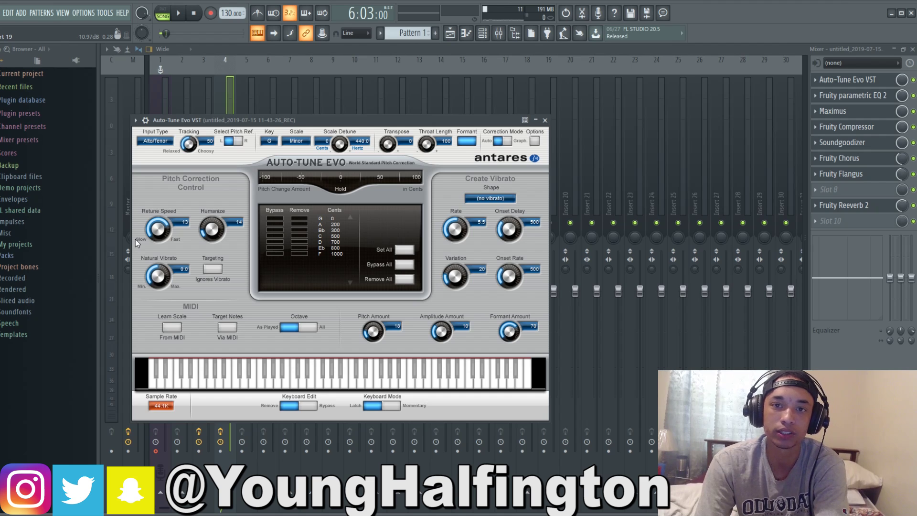
{"action": "key", "text": "Escape"}
{"action": "left_click", "coordinate": [858, 98]}
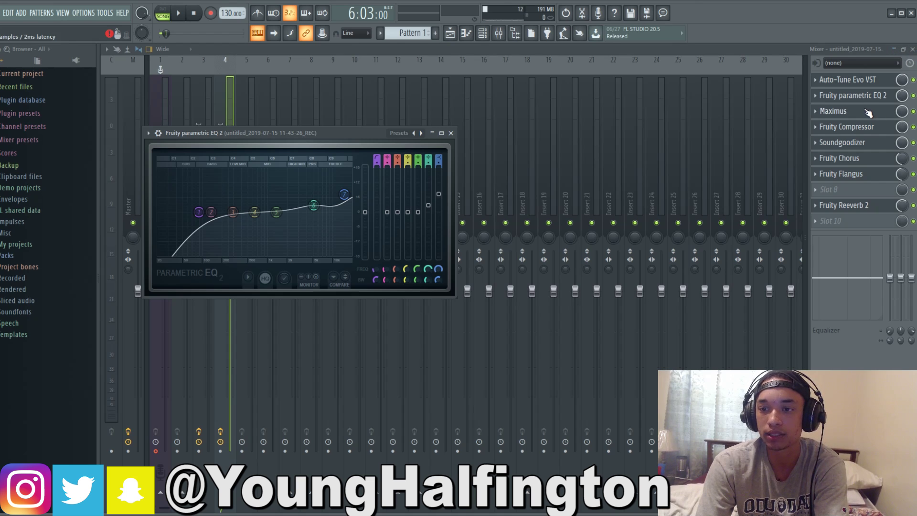
Examine the second vocal's Fruity Compressor and Soundgoodizer settings, and collapse the mixer to reveal the playlist.
{"action": "left_click", "coordinate": [861, 126]}
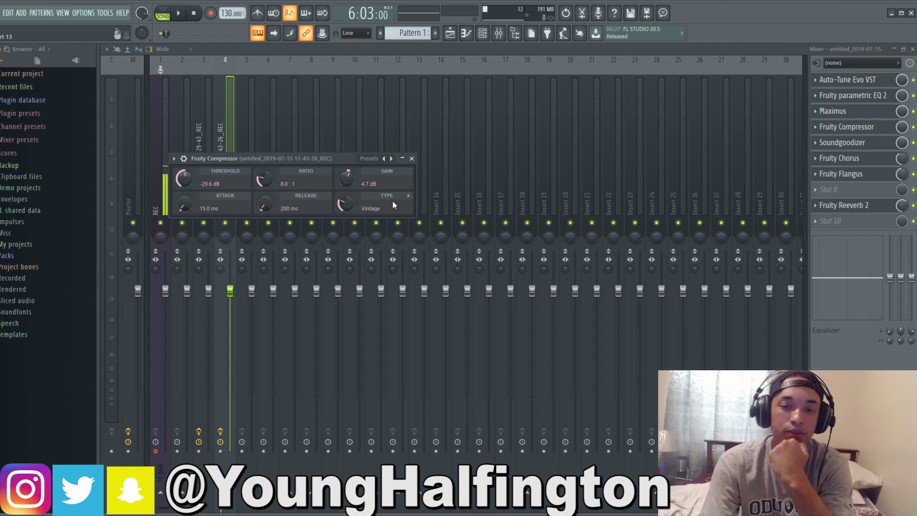
{"action": "left_click", "coordinate": [411, 158]}
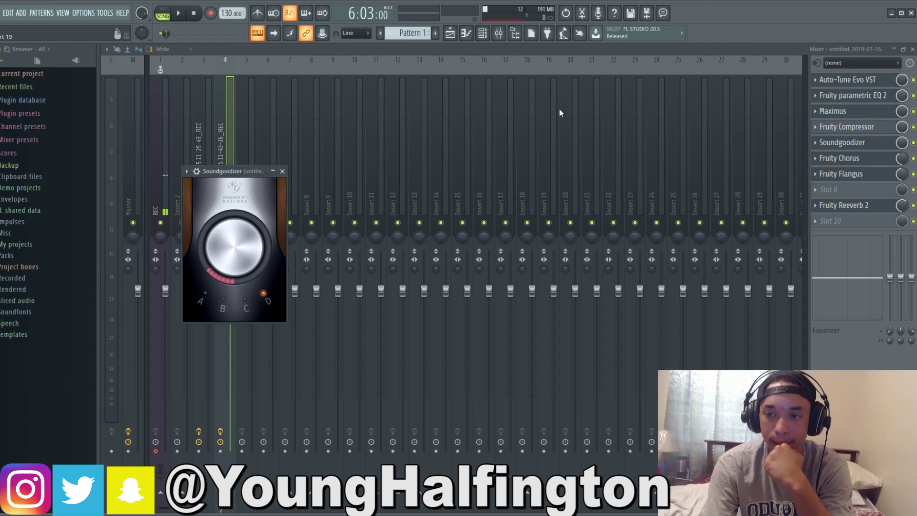
{"action": "left_click", "coordinate": [854, 144]}
{"action": "left_click", "coordinate": [854, 144]}
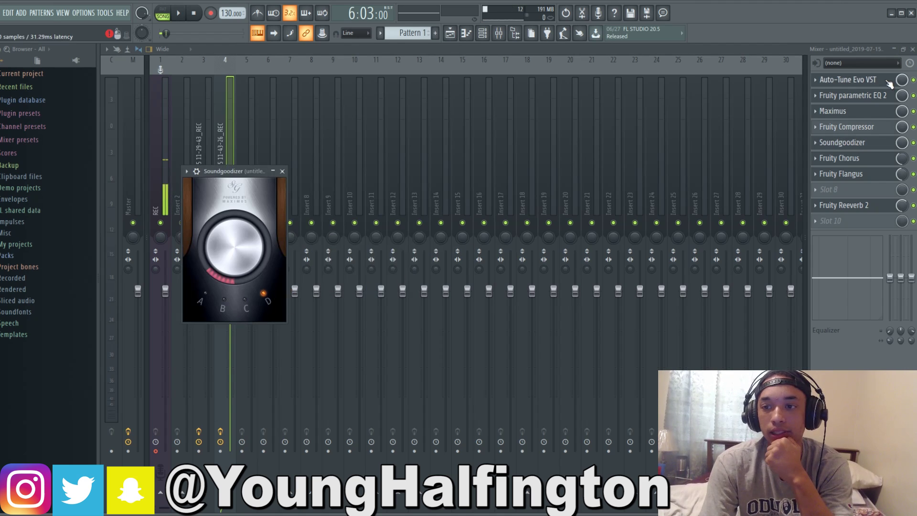
{"action": "left_click", "coordinate": [896, 49]}
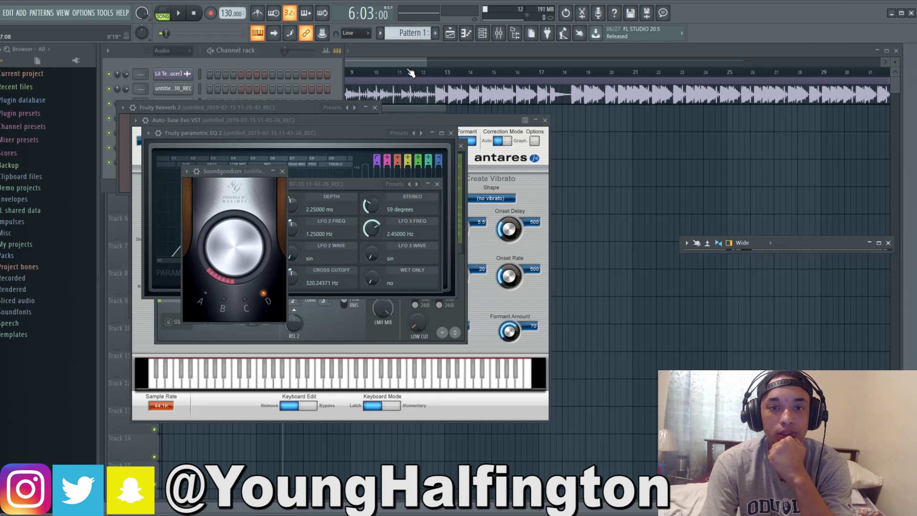
Mute the first vocal and the instrumental in the playlist, and play the second vocal alone from 7:05:00 with its mixer track showing.
{"action": "left_click", "coordinate": [405, 62]}
{"action": "left_click", "coordinate": [154, 127]}
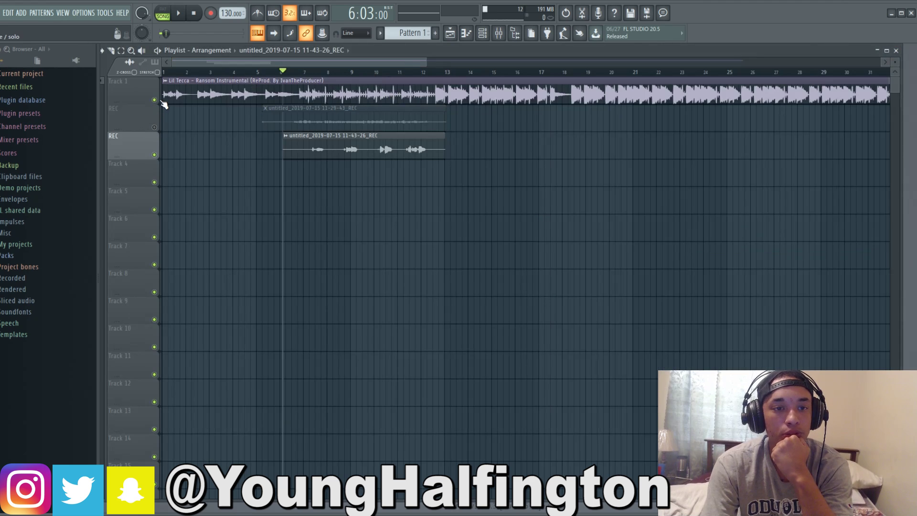
{"action": "left_click", "coordinate": [154, 99]}
{"action": "left_click_drag", "start_coordinate": [315, 73], "coordinate": [310, 72]}
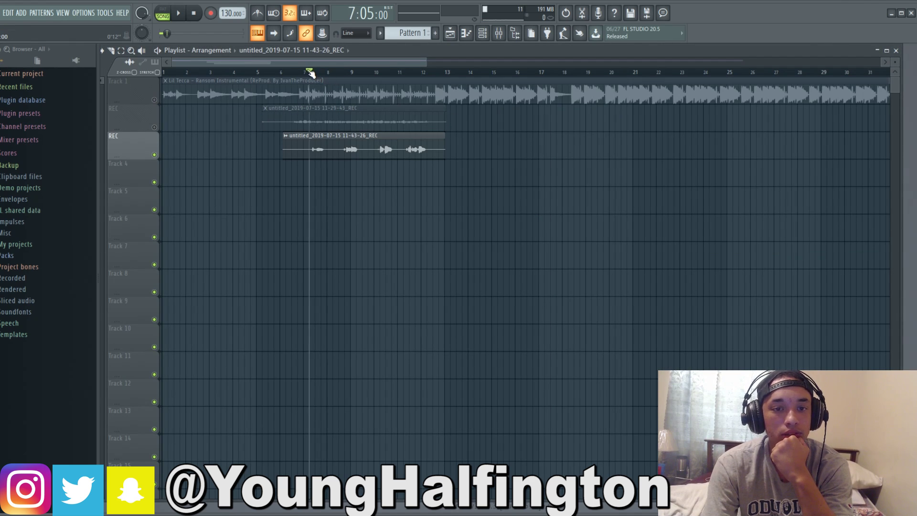
{"action": "left_click", "coordinate": [506, 37]}
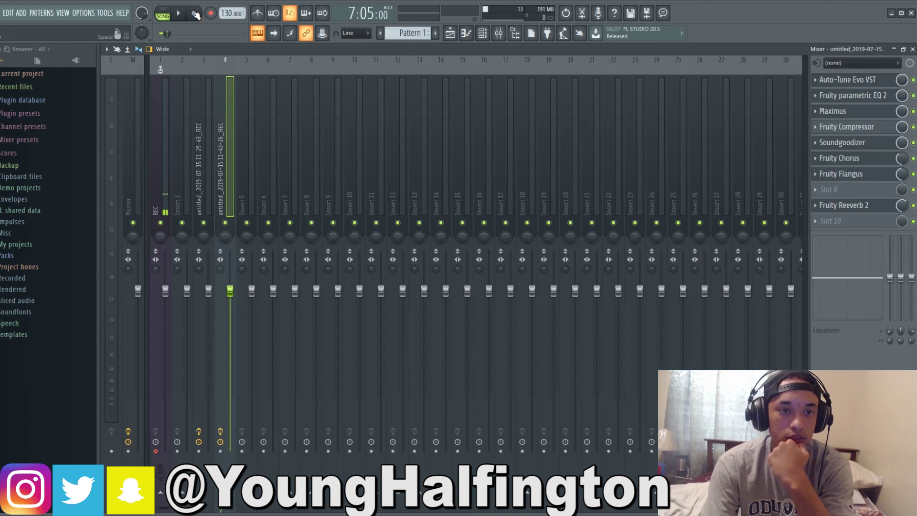
{"action": "key", "text": "space"}
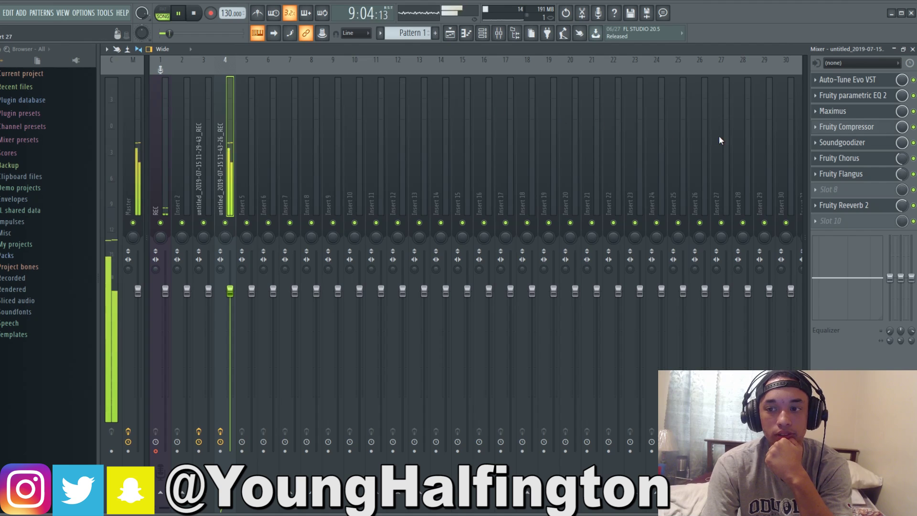
{"action": "left_click", "coordinate": [200, 14]}
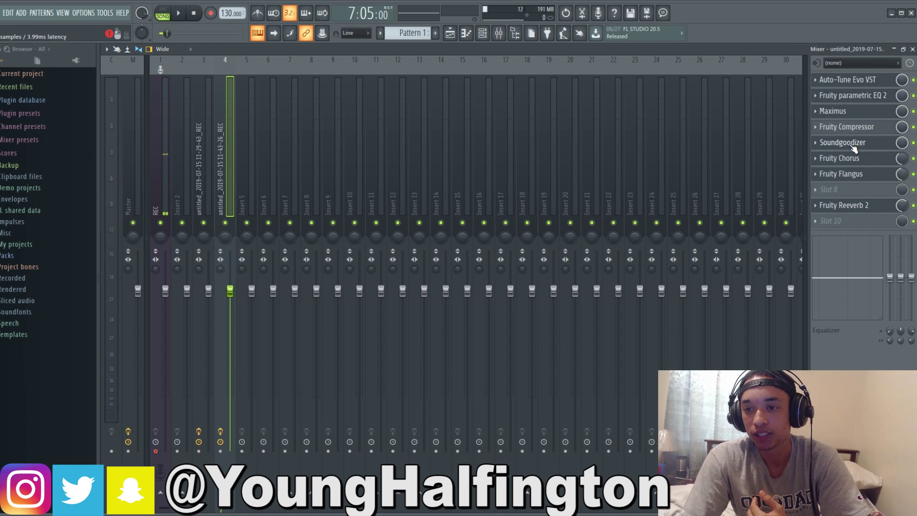
Examine the second vocal's Fruity Chorus and Fruity Flangus settings, and return to the playlist.
{"action": "left_click", "coordinate": [863, 161]}
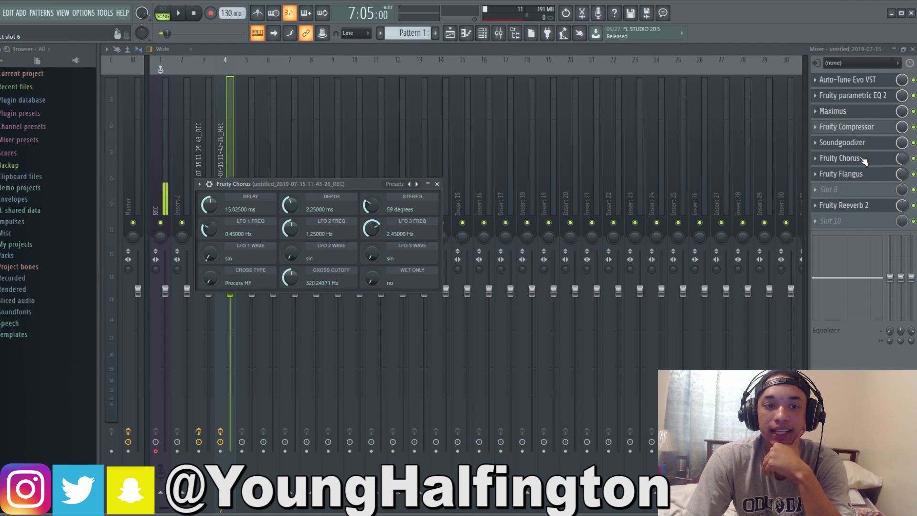
{"action": "left_click", "coordinate": [863, 176]}
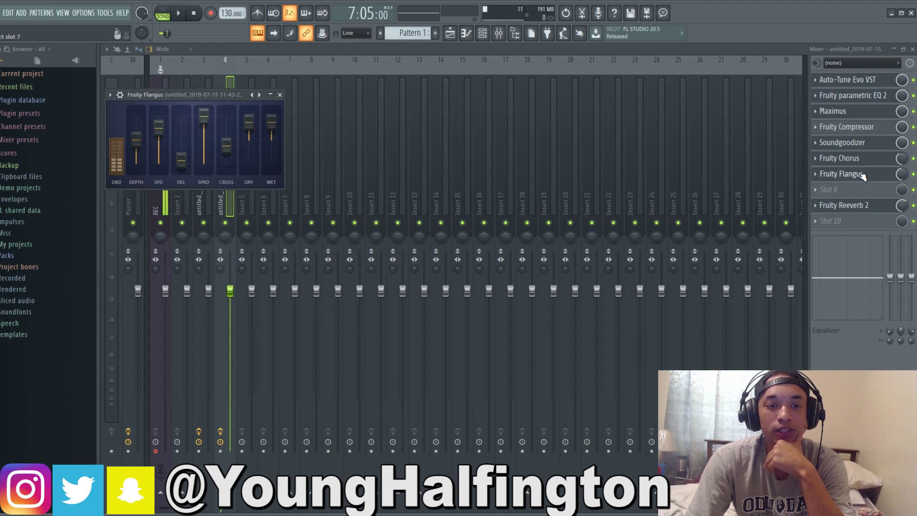
{"action": "left_click", "coordinate": [894, 50]}
{"action": "left_click", "coordinate": [354, 66]}
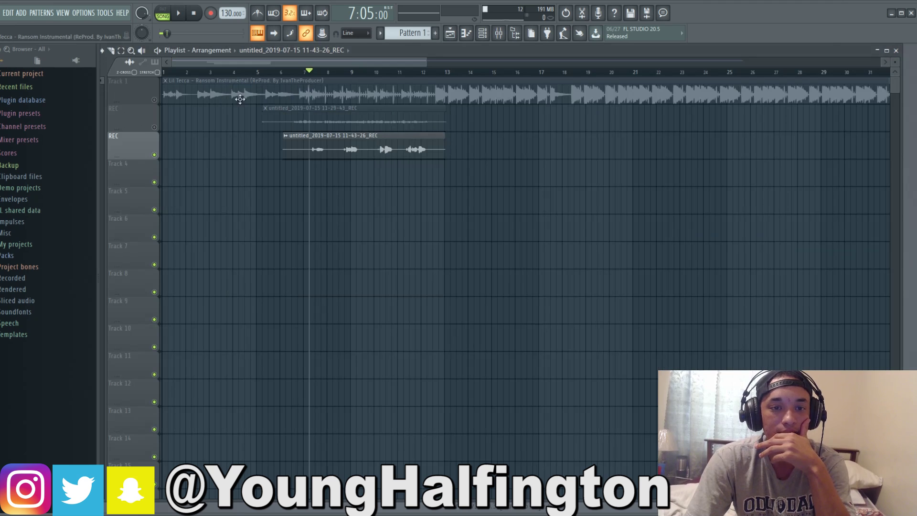
Unmute the first vocal track and play both vocals without the instrumental from 6:09:00.
{"action": "left_click", "coordinate": [154, 127]}
{"action": "left_click", "coordinate": [292, 72]}
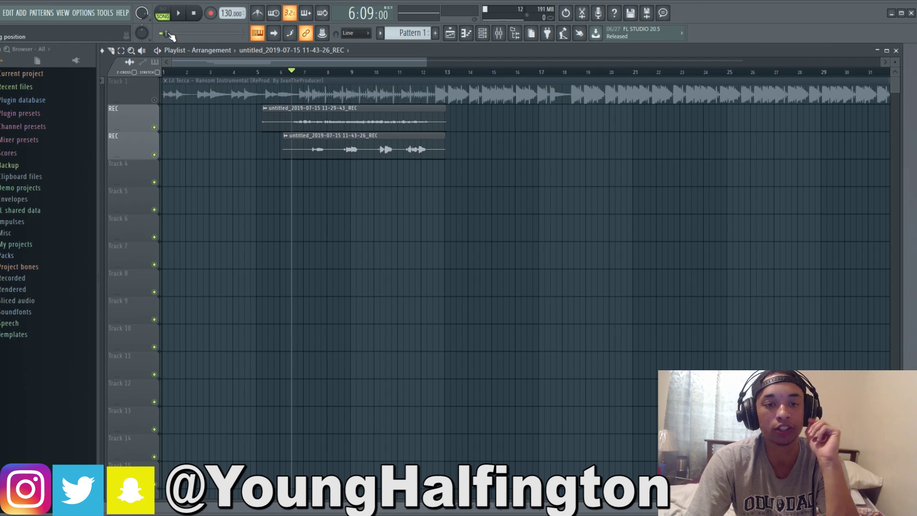
{"action": "left_click", "coordinate": [184, 18]}
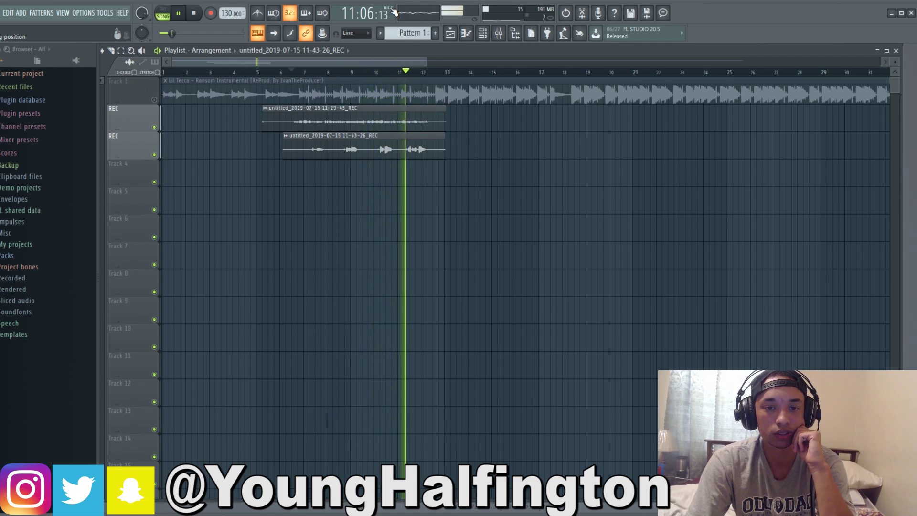
{"action": "left_click", "coordinate": [199, 14]}
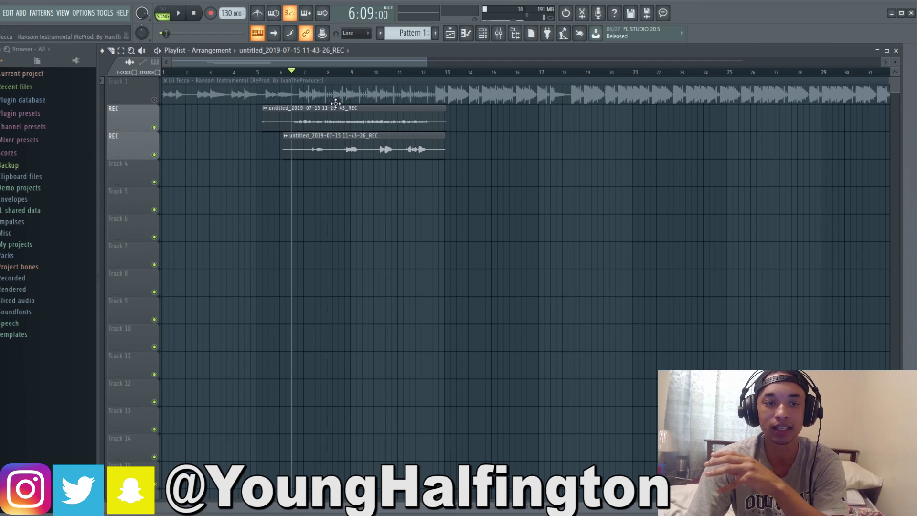
Unmute the instrumental and play the full mix with both vocals from 5:13:00.
{"action": "left_click", "coordinate": [154, 100]}
{"action": "left_click", "coordinate": [275, 73]}
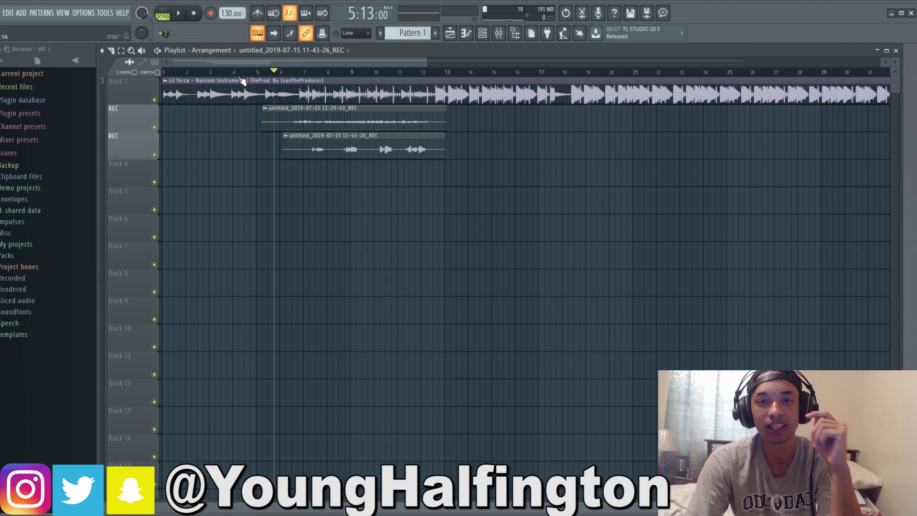
{"action": "left_click", "coordinate": [181, 15]}
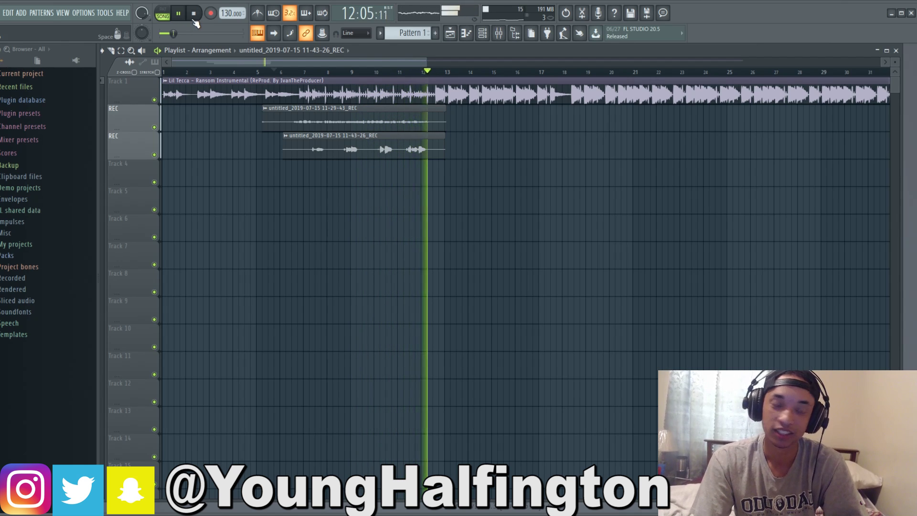
{"action": "left_click", "coordinate": [195, 20]}
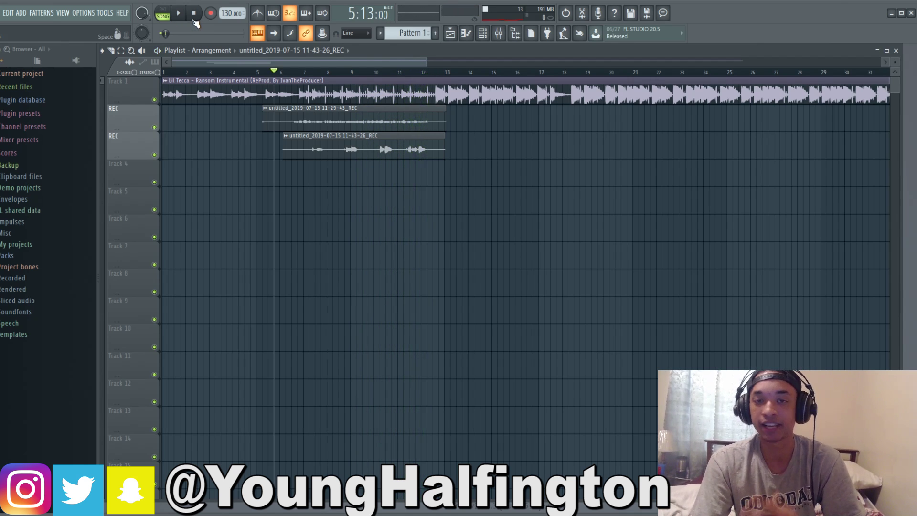